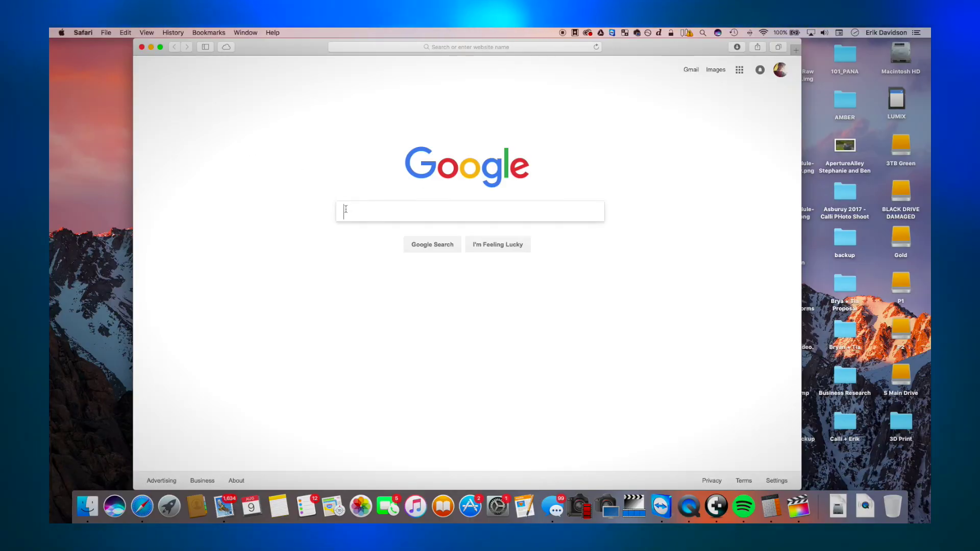
{"action": "type", "text": "st"}
Search Google for 'stellar phoenix mac data recovery' and browse the stellarinfo.com page's FAQs.
{"action": "key", "text": "Down"}
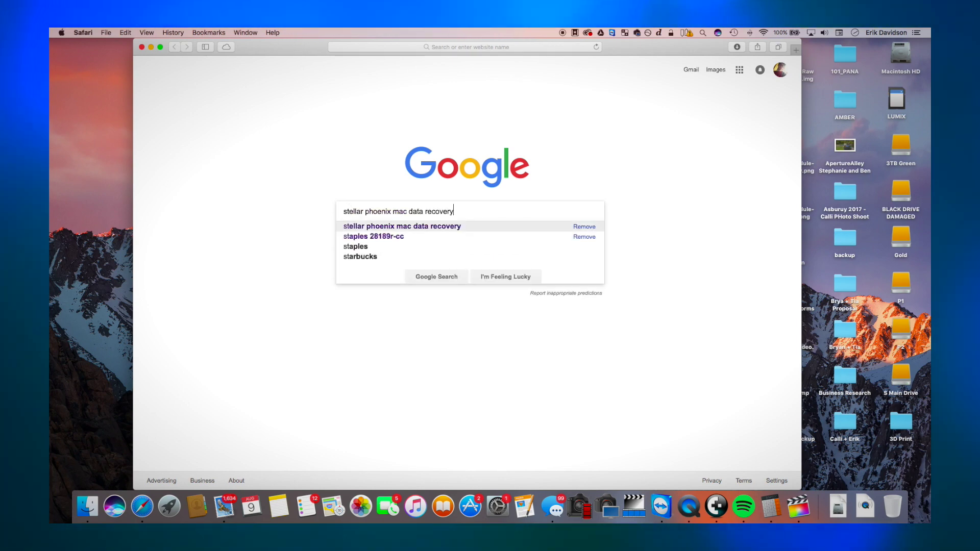
{"action": "key", "text": "Return"}
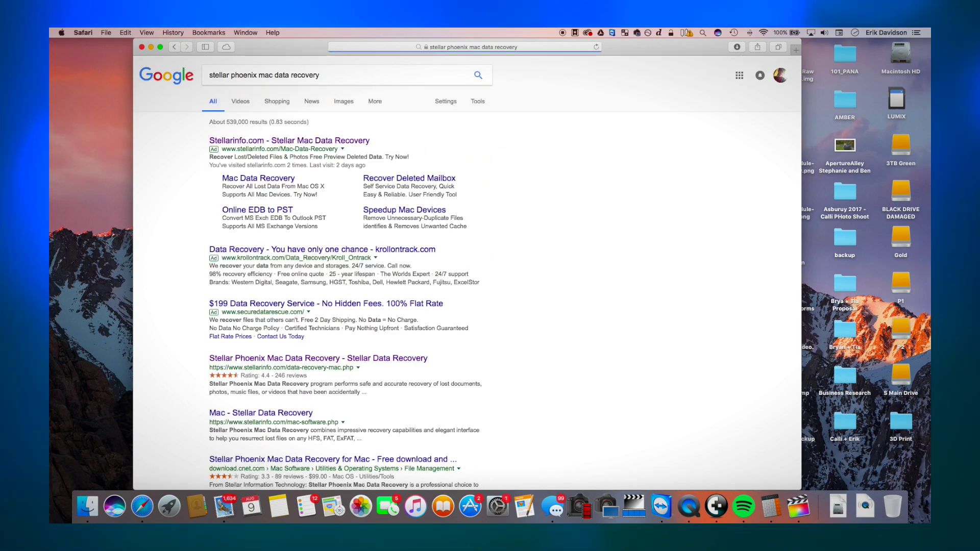
{"action": "left_click", "coordinate": [341, 148]}
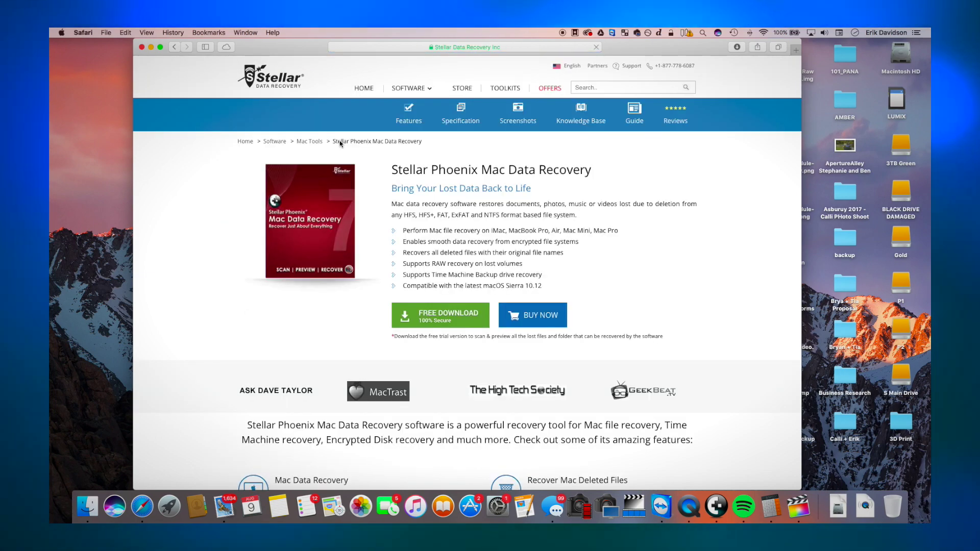
{"action": "scroll", "coordinate": [340, 140], "scroll_direction": "down", "scroll_amount": 2}
{"action": "scroll", "coordinate": [340, 142], "scroll_direction": "down", "scroll_amount": 3}
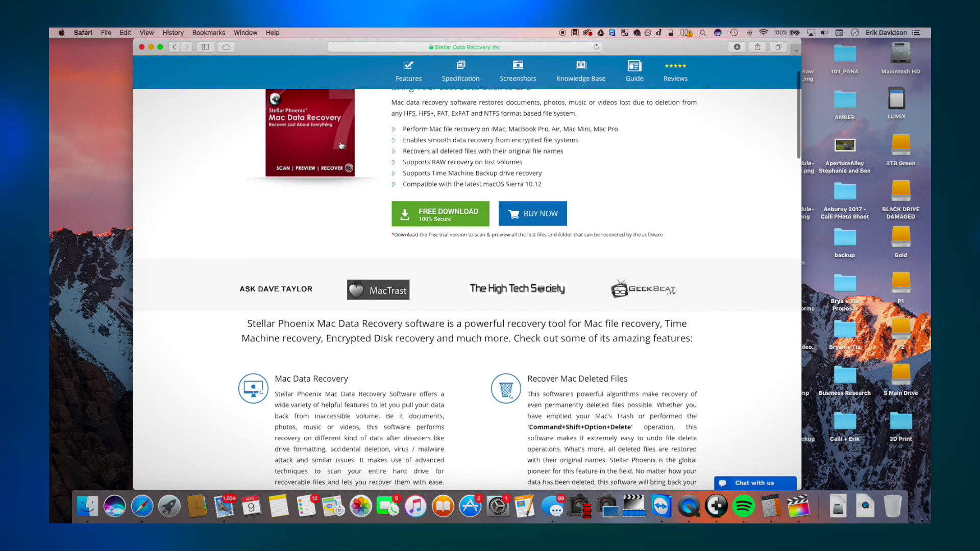
{"action": "scroll", "coordinate": [341, 145], "scroll_direction": "up", "scroll_amount": 3}
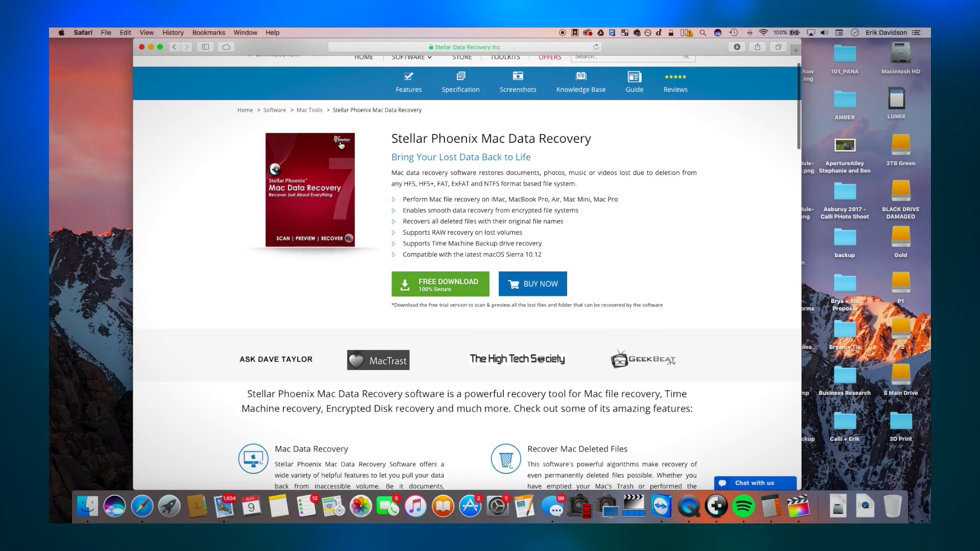
{"action": "scroll", "coordinate": [341, 145], "scroll_direction": "up", "scroll_amount": 1}
{"action": "scroll", "coordinate": [341, 145], "scroll_direction": "down", "scroll_amount": 3}
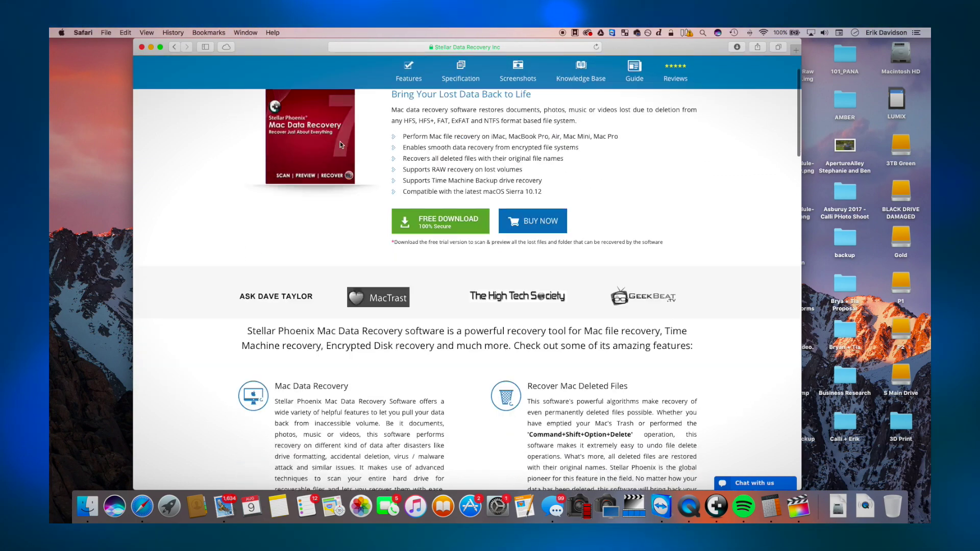
{"action": "scroll", "coordinate": [341, 145], "scroll_direction": "down", "scroll_amount": 5}
{"action": "scroll", "coordinate": [341, 144], "scroll_direction": "down", "scroll_amount": 3}
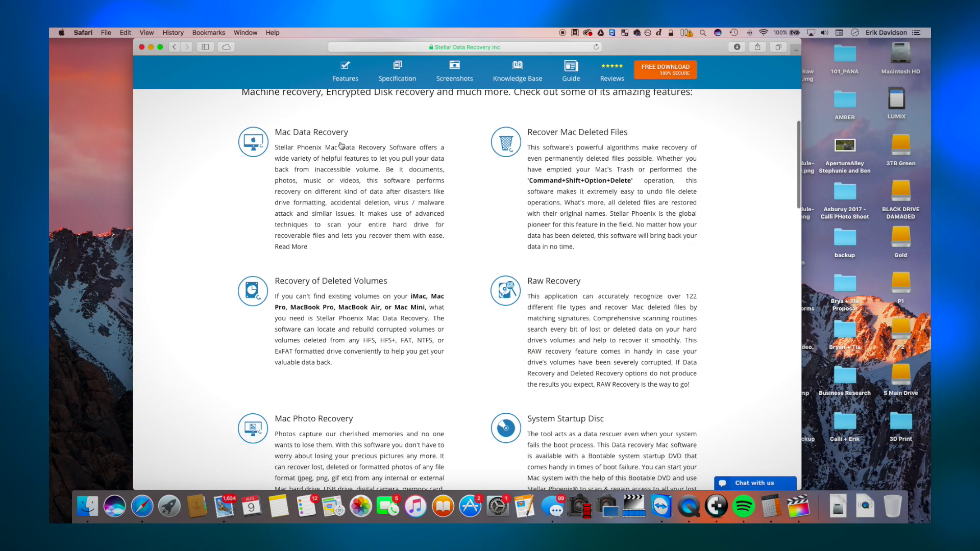
{"action": "scroll", "coordinate": [341, 145], "scroll_direction": "down", "scroll_amount": 2}
{"action": "scroll", "coordinate": [341, 145], "scroll_direction": "down", "scroll_amount": 2}
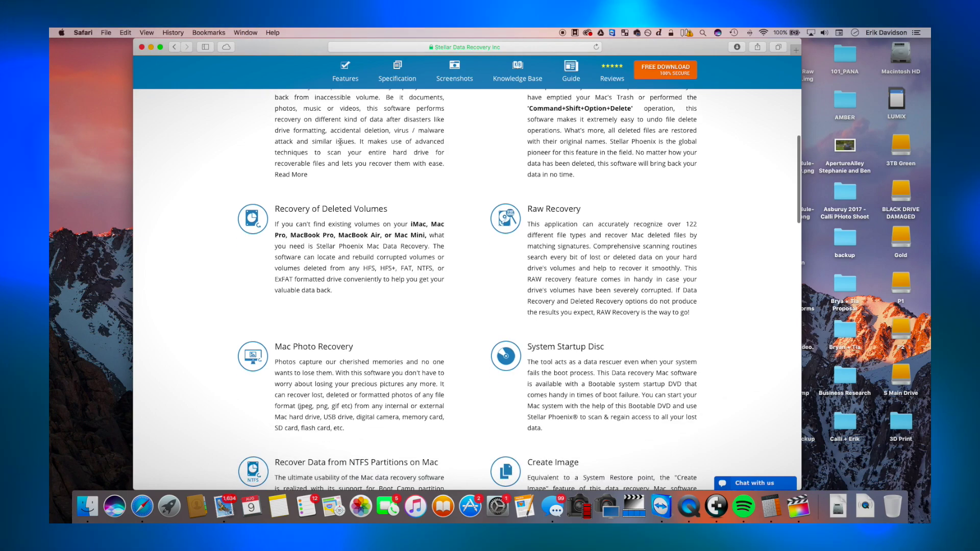
{"action": "scroll", "coordinate": [341, 145], "scroll_direction": "down", "scroll_amount": 2}
{"action": "scroll", "coordinate": [341, 144], "scroll_direction": "down", "scroll_amount": 4}
{"action": "scroll", "coordinate": [341, 144], "scroll_direction": "down", "scroll_amount": 3}
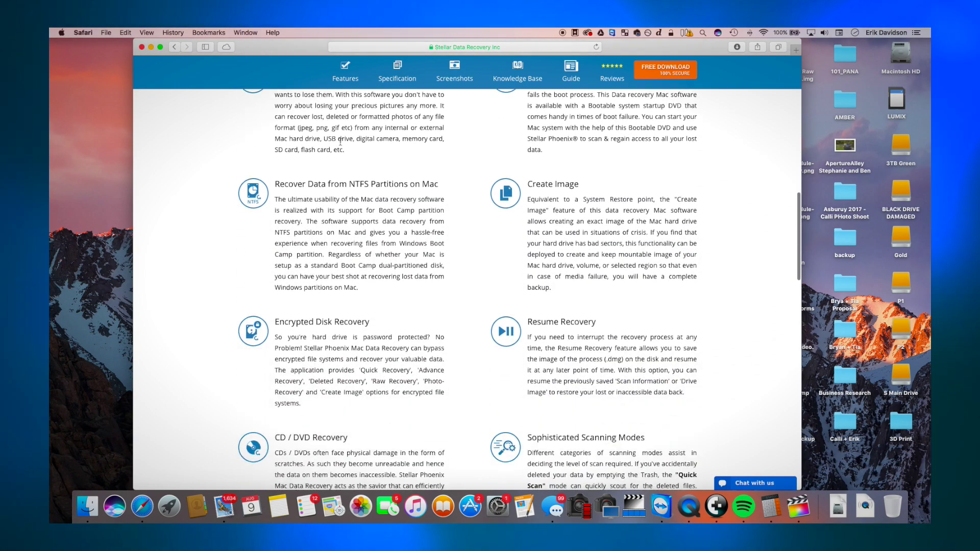
{"action": "scroll", "coordinate": [340, 145], "scroll_direction": "down", "scroll_amount": 2}
{"action": "scroll", "coordinate": [341, 145], "scroll_direction": "down", "scroll_amount": 2}
{"action": "scroll", "coordinate": [341, 145], "scroll_direction": "down", "scroll_amount": 3}
{"action": "scroll", "coordinate": [340, 145], "scroll_direction": "down", "scroll_amount": 3}
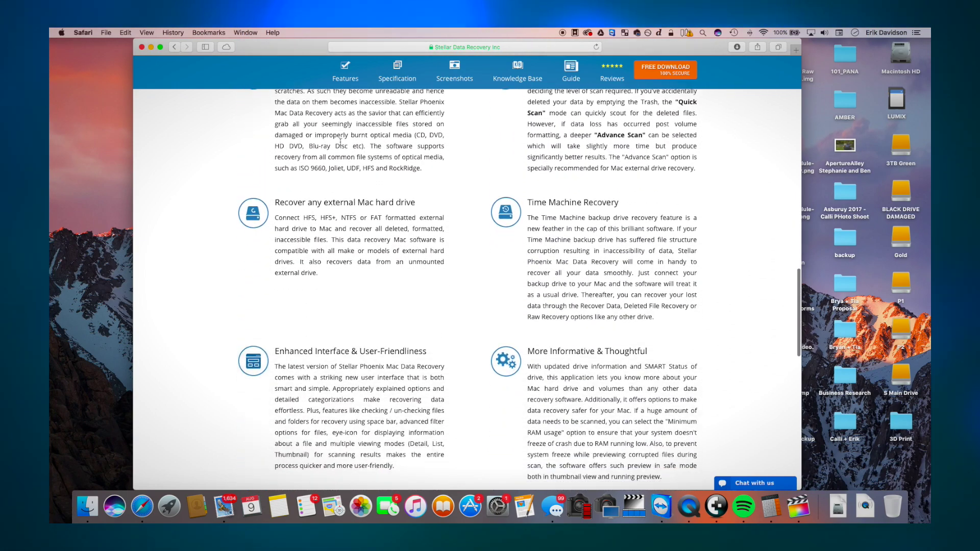
{"action": "scroll", "coordinate": [341, 145], "scroll_direction": "down", "scroll_amount": 1}
{"action": "scroll", "coordinate": [341, 144], "scroll_direction": "down", "scroll_amount": 3}
{"action": "scroll", "coordinate": [341, 145], "scroll_direction": "down", "scroll_amount": 2}
{"action": "scroll", "coordinate": [341, 144], "scroll_direction": "down", "scroll_amount": 3}
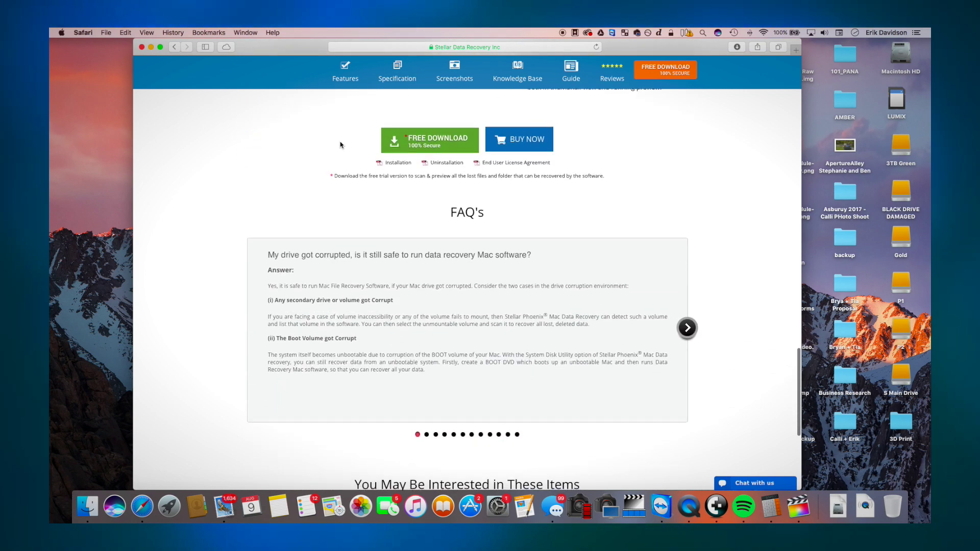
{"action": "scroll", "coordinate": [341, 144], "scroll_direction": "down", "scroll_amount": 1}
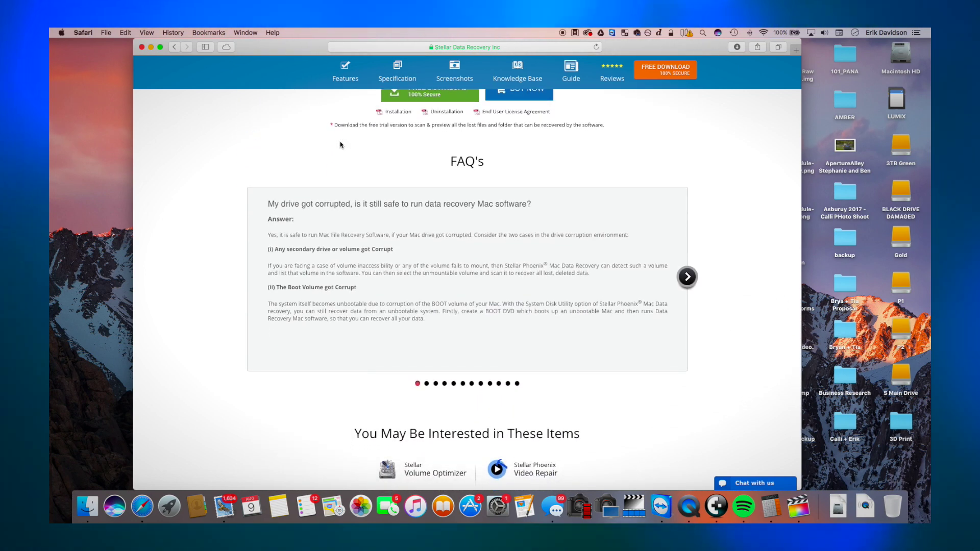
{"action": "left_click", "coordinate": [687, 278]}
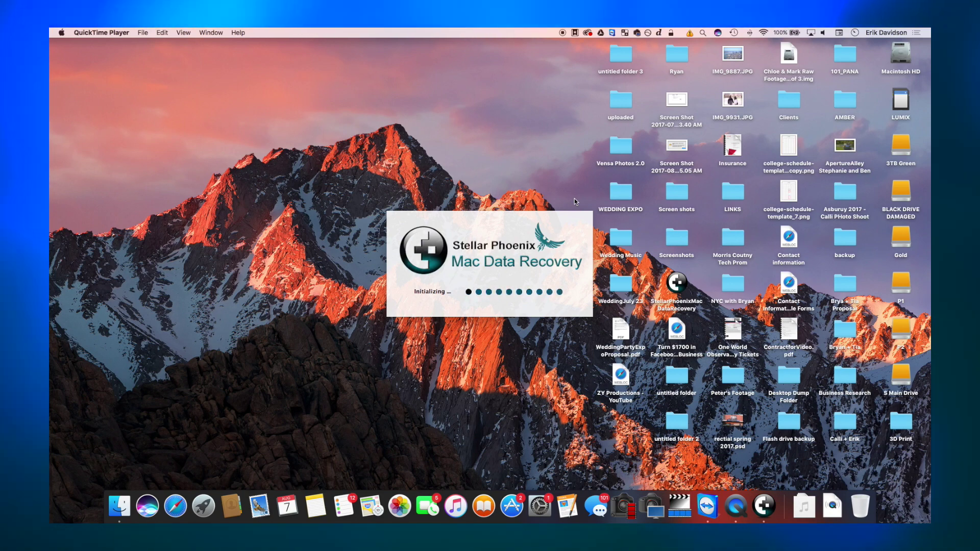
Bring Stellar Phoenix Mac Data Recovery to the front and choose Start New Scan.
{"action": "left_click", "coordinate": [575, 201]}
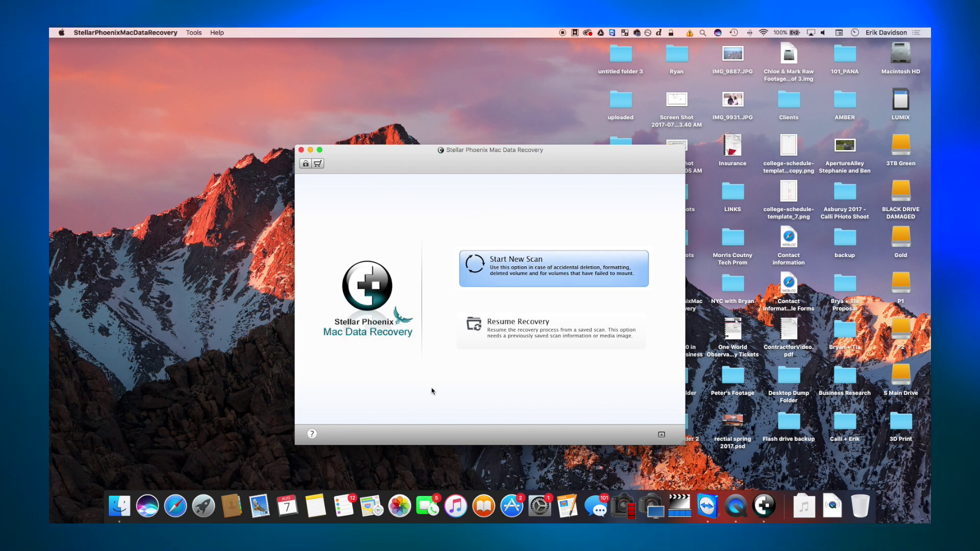
{"action": "left_click", "coordinate": [517, 263]}
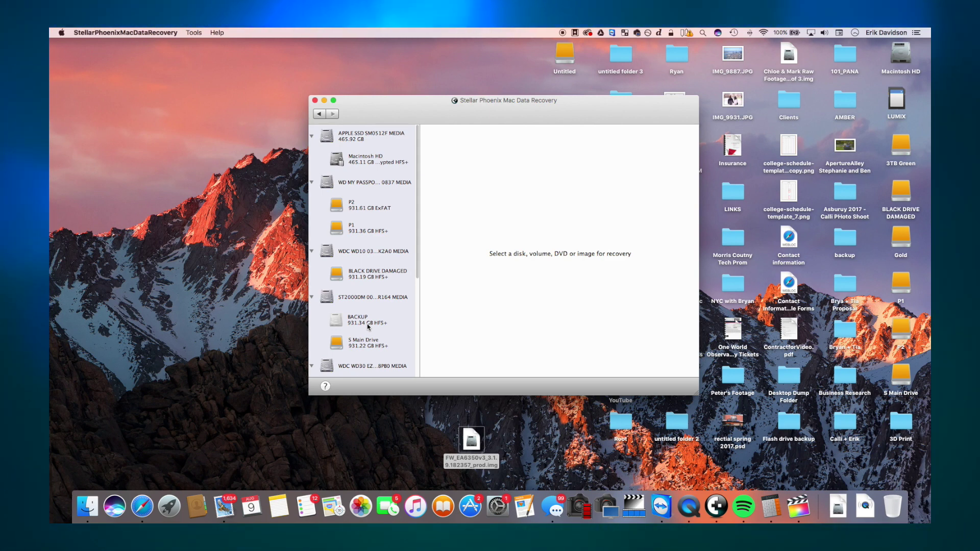
Select the BACKUP volume, choose Raw Recovery, and set it to Recover Everything.
{"action": "left_click", "coordinate": [367, 324]}
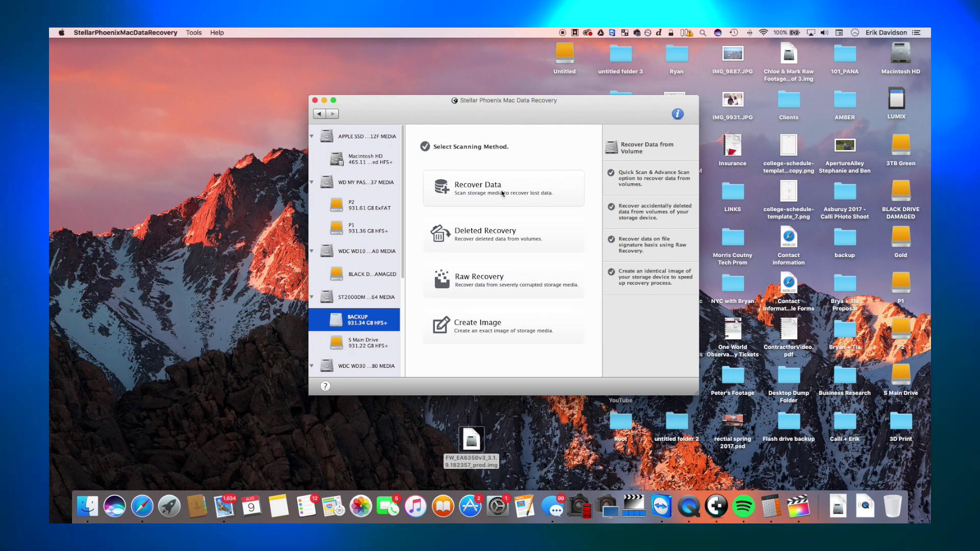
{"action": "left_click", "coordinate": [489, 187]}
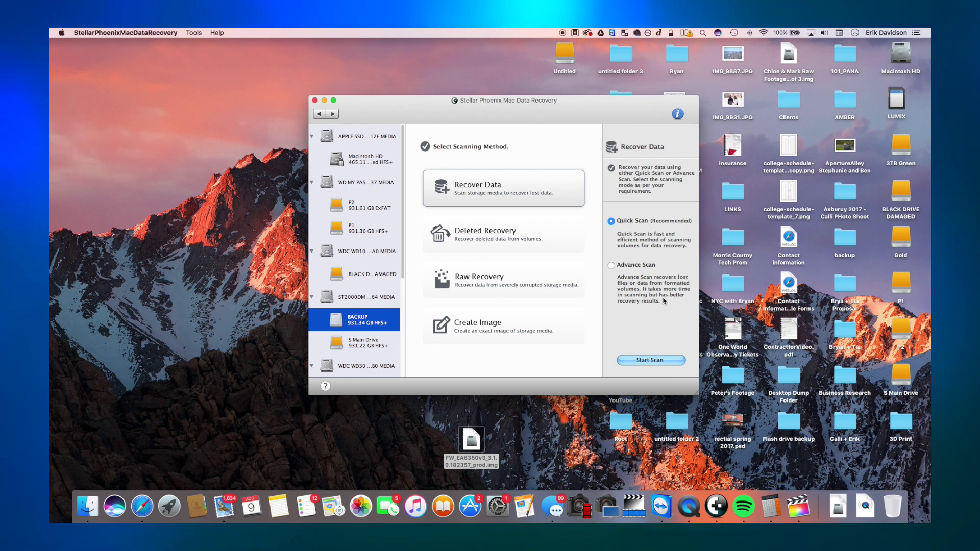
{"action": "left_click", "coordinate": [567, 243]}
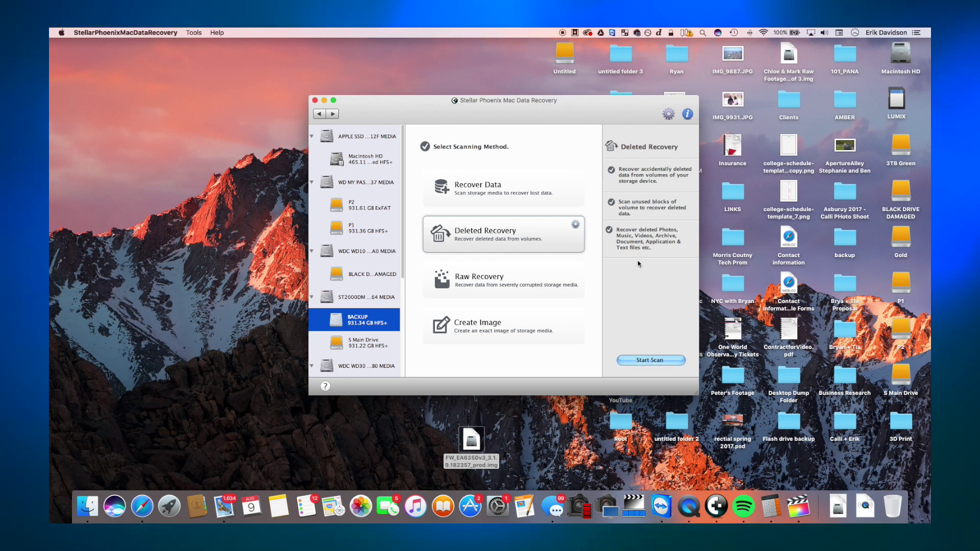
{"action": "left_click", "coordinate": [549, 277]}
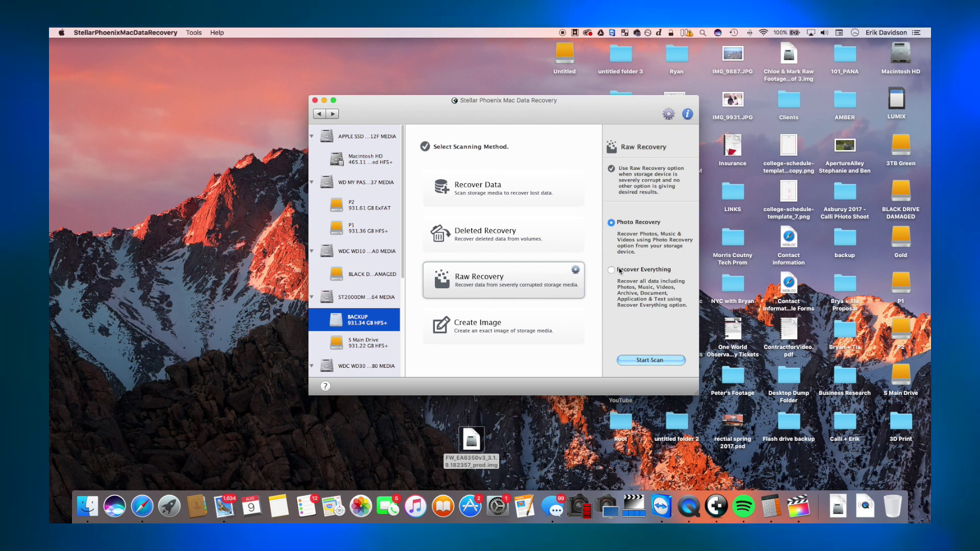
{"action": "left_click", "coordinate": [636, 269]}
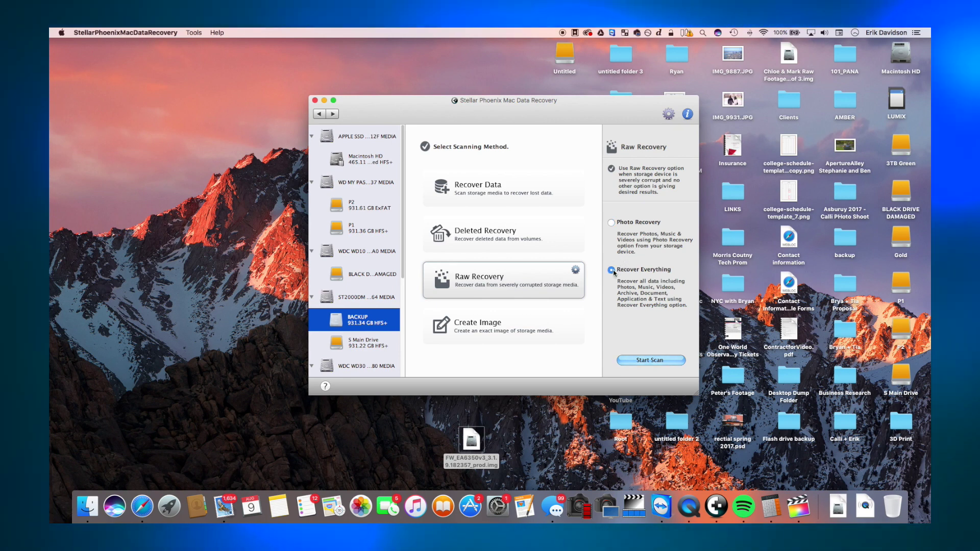
{"action": "left_click", "coordinate": [536, 325]}
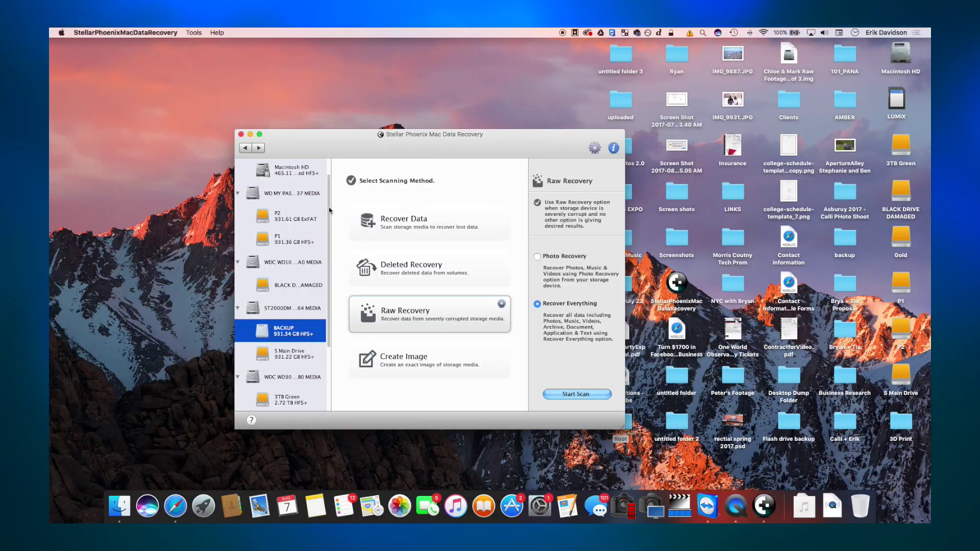
Run a Quick Scan of the BACKUP drive and dismiss the completion message.
{"action": "left_click", "coordinate": [369, 230]}
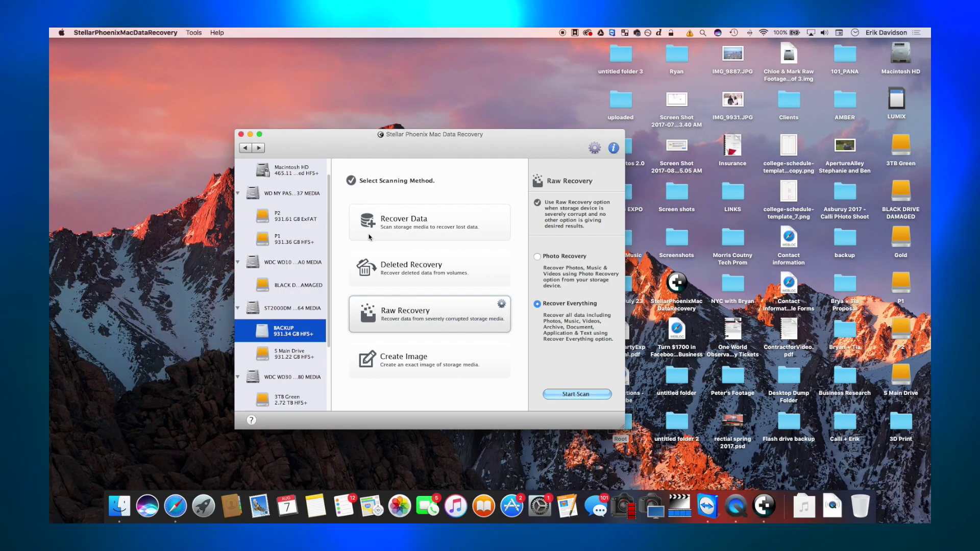
{"action": "left_click", "coordinate": [576, 395]}
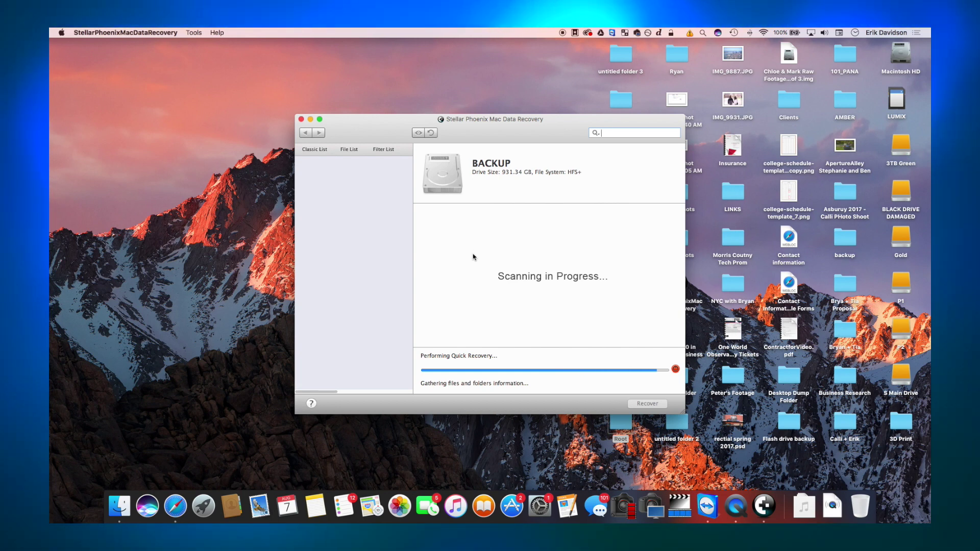
{"action": "left_click", "coordinate": [549, 307]}
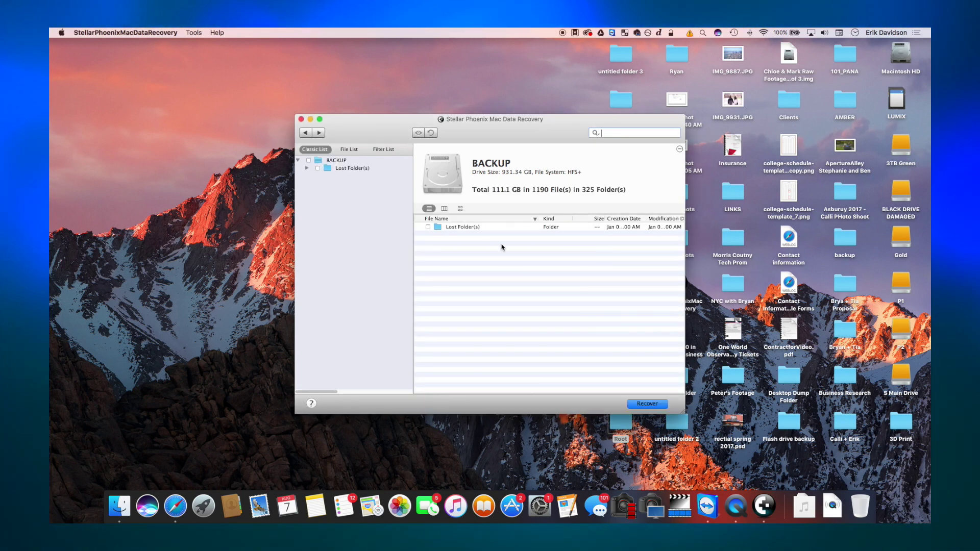
Browse the scan results to High Quality Media and mark GOPR0720.mov (328.8 MB).
{"action": "double_click", "coordinate": [462, 227]}
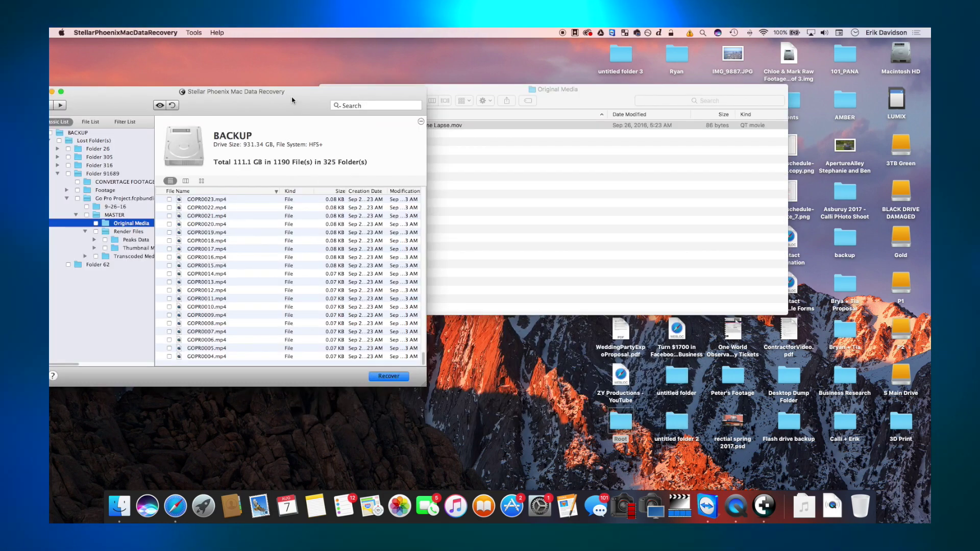
{"action": "left_click_drag", "start_coordinate": [292, 100], "coordinate": [379, 106]}
{"action": "scroll", "coordinate": [322, 236], "scroll_direction": "up", "scroll_amount": 10}
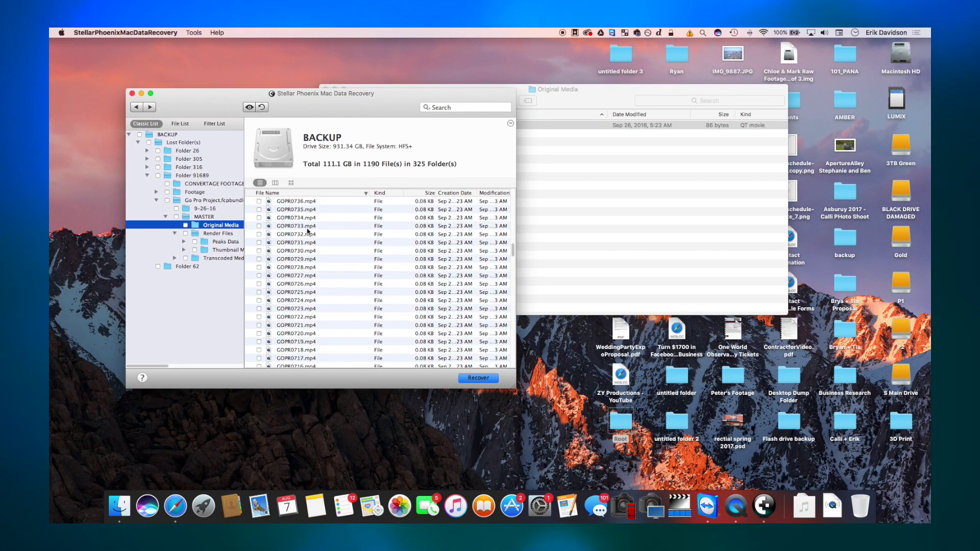
{"action": "left_click", "coordinate": [291, 209]}
{"action": "left_click", "coordinate": [224, 258]}
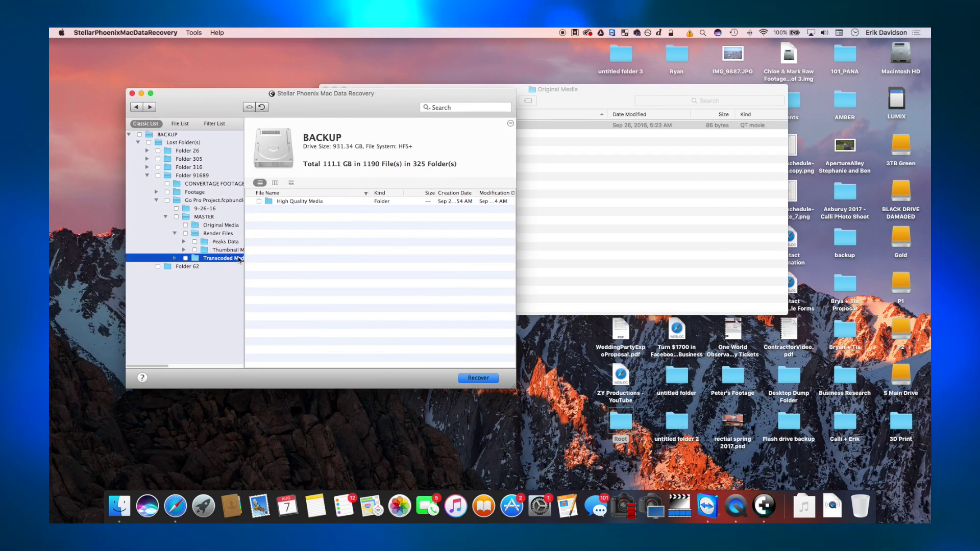
{"action": "left_click", "coordinate": [278, 201]}
{"action": "double_click", "coordinate": [278, 202]}
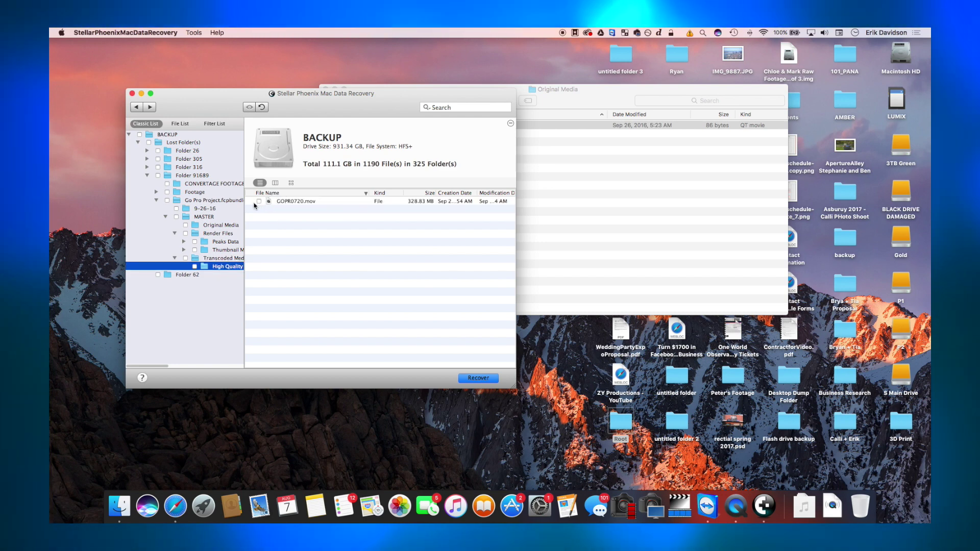
{"action": "left_click", "coordinate": [261, 201]}
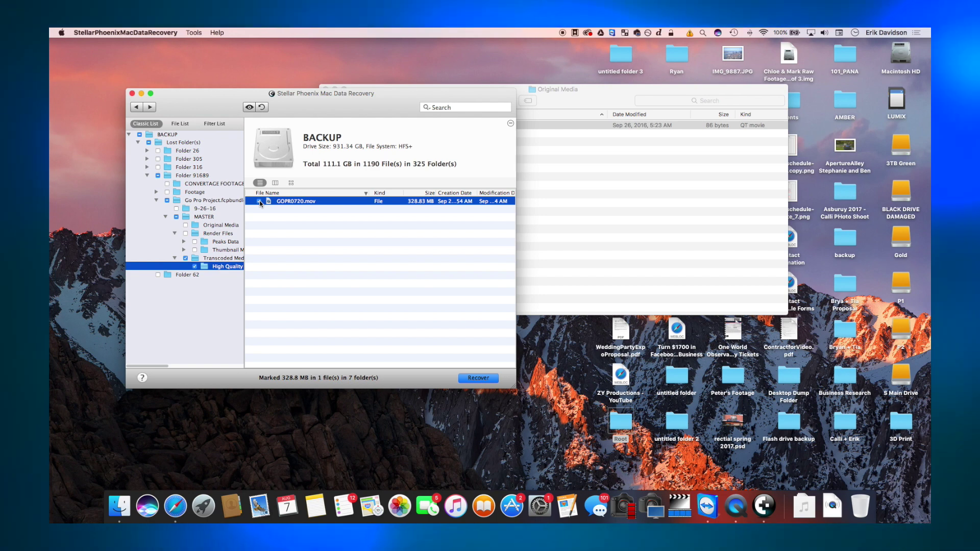
Recover GOPR0720.mov to the Desktop and open the recovered folder in Finder.
{"action": "left_click", "coordinate": [473, 379]}
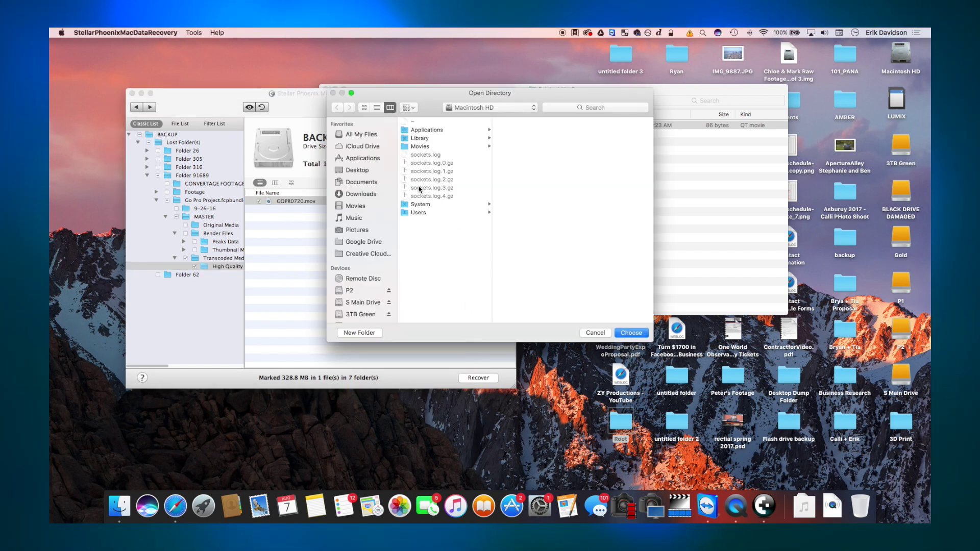
{"action": "left_click", "coordinate": [358, 169]}
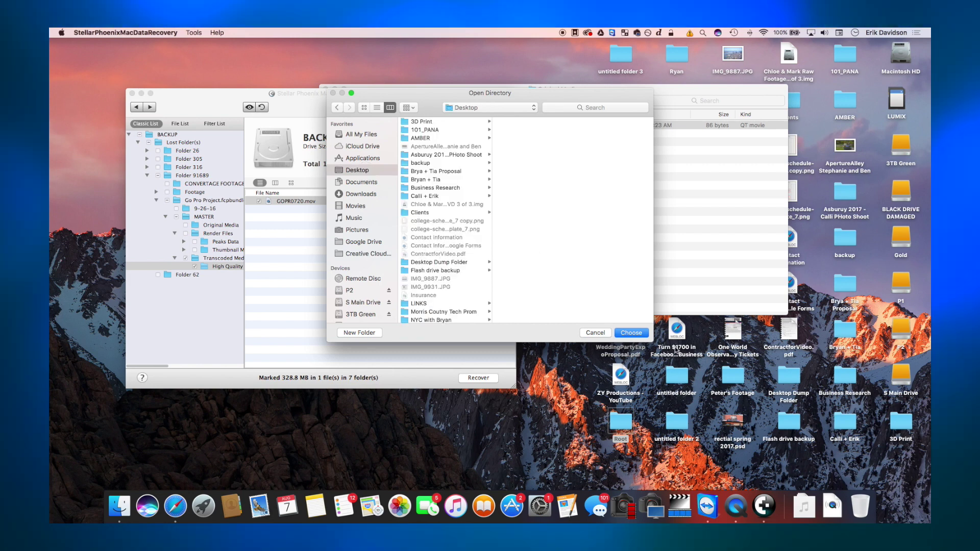
{"action": "left_click", "coordinate": [632, 332]}
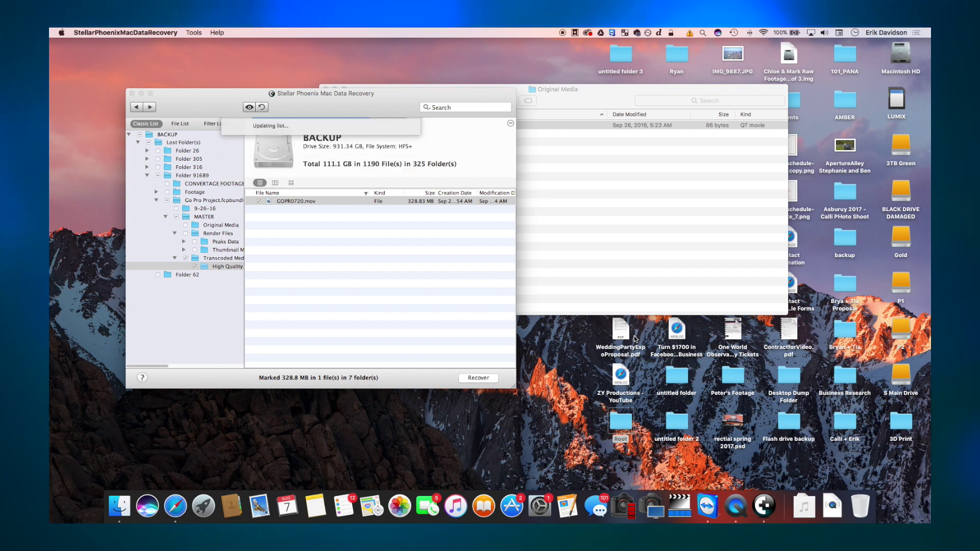
{"action": "double_click", "coordinate": [621, 428]}
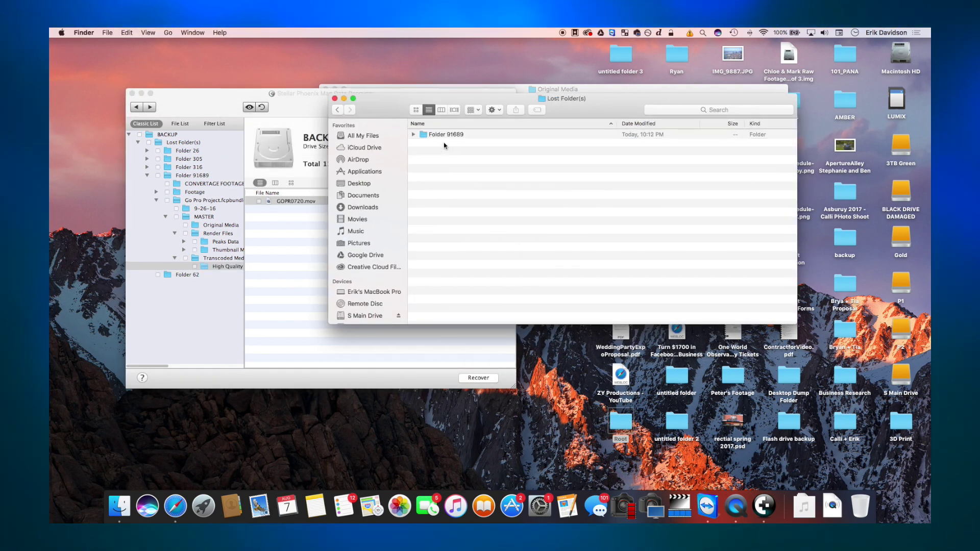
Navigate from the Root folder through DCIM into Lost Folder(s).
{"action": "double_click", "coordinate": [443, 136]}
{"action": "left_click", "coordinate": [338, 110]}
{"action": "left_click", "coordinate": [338, 109]}
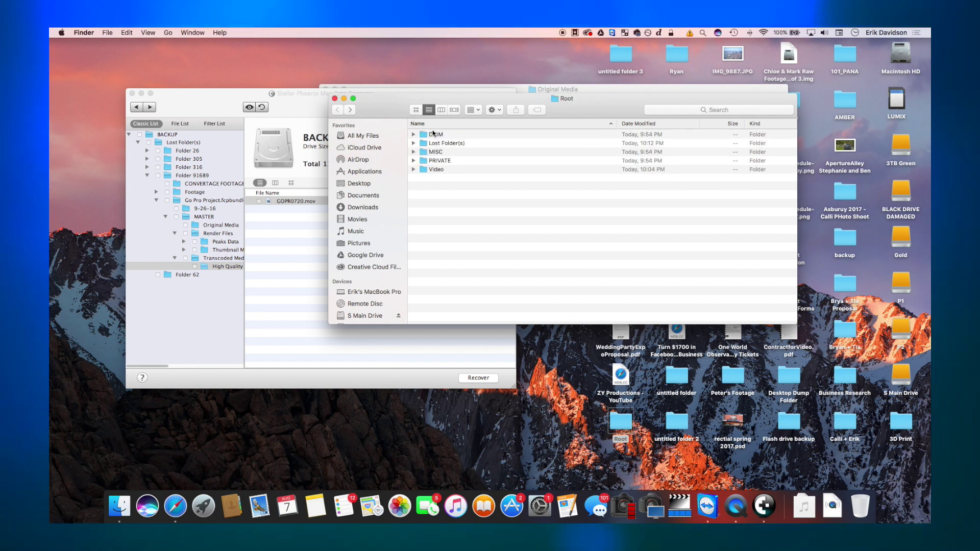
{"action": "left_click", "coordinate": [435, 135]}
{"action": "double_click", "coordinate": [435, 135]}
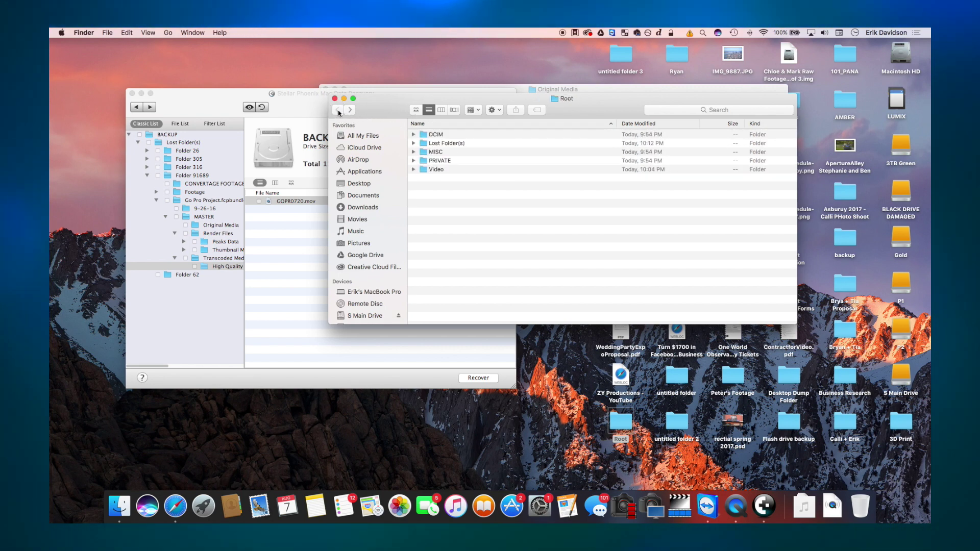
{"action": "double_click", "coordinate": [446, 143]}
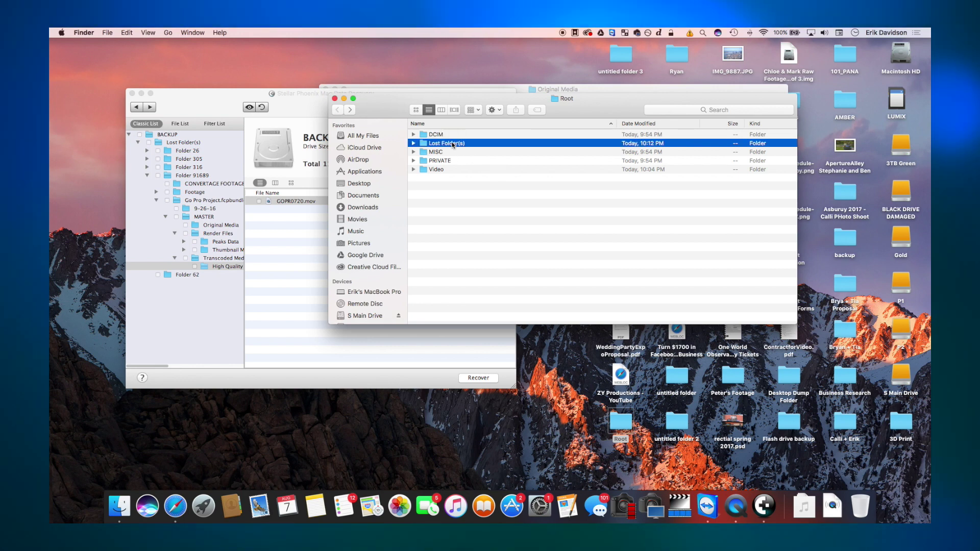
Drill through Folder 91689 and the Go Pro Project bundle, then Quick Look GOPR0720.mov.
{"action": "right_click", "coordinate": [446, 135]}
{"action": "key", "text": "Escape"}
{"action": "double_click", "coordinate": [446, 135]}
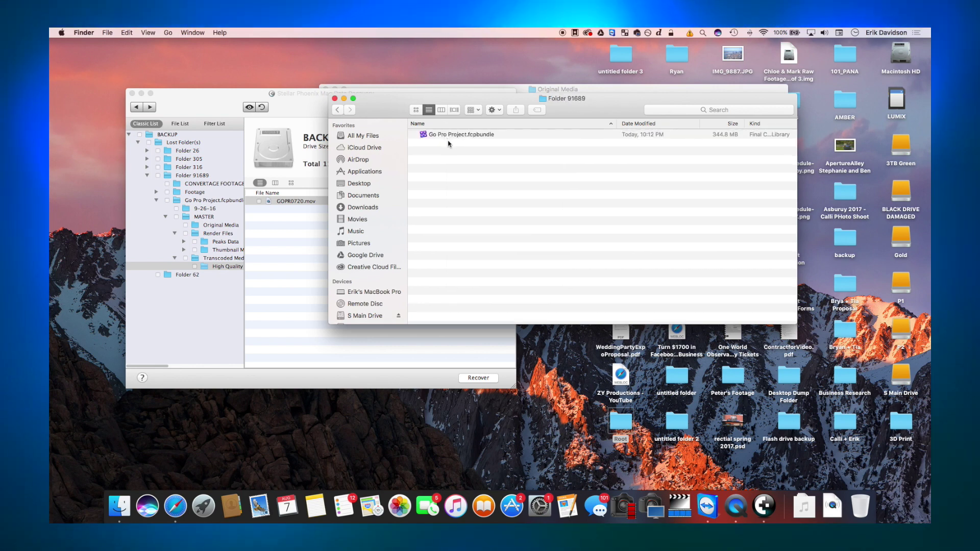
{"action": "right_click", "coordinate": [449, 135]}
{"action": "key", "text": "Escape"}
{"action": "double_click", "coordinate": [452, 135]}
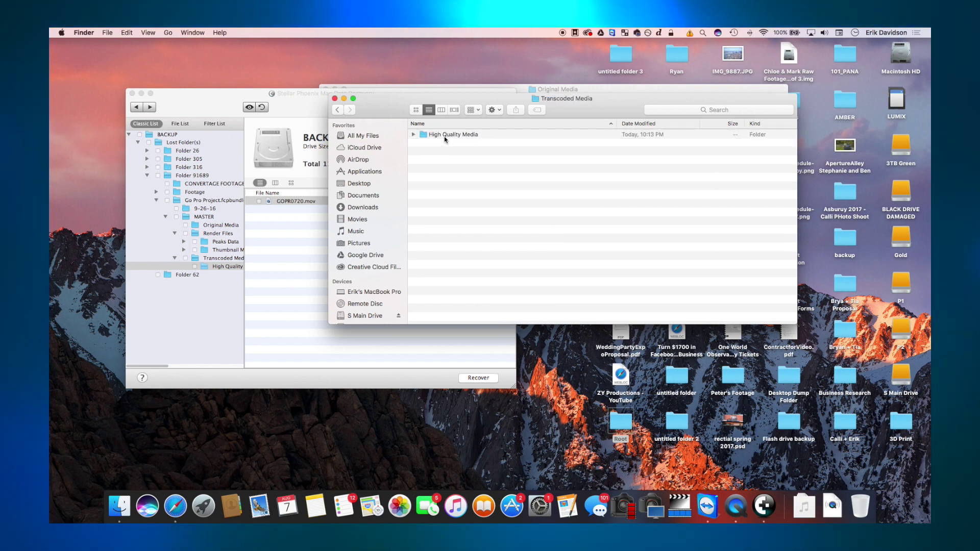
{"action": "double_click", "coordinate": [444, 136]}
{"action": "left_click", "coordinate": [444, 135]}
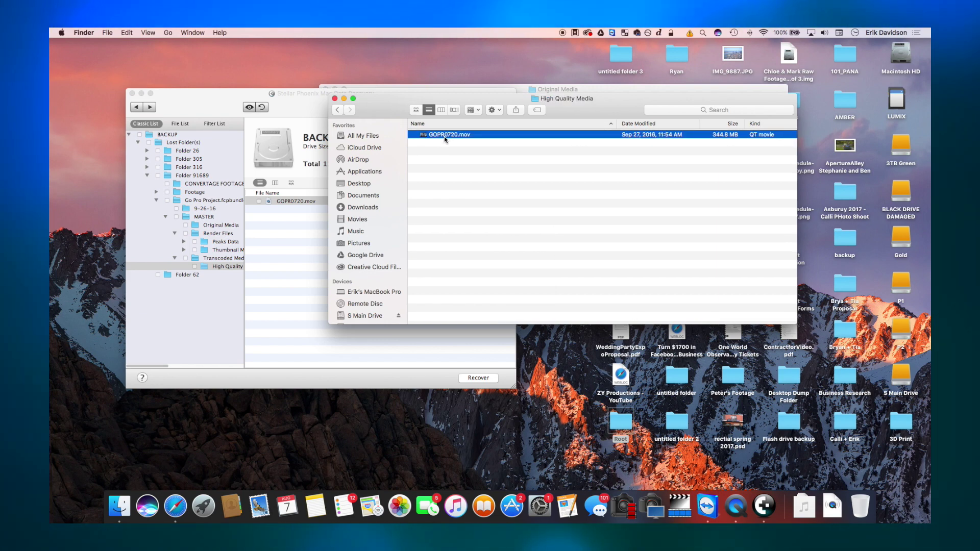
{"action": "key", "text": "space"}
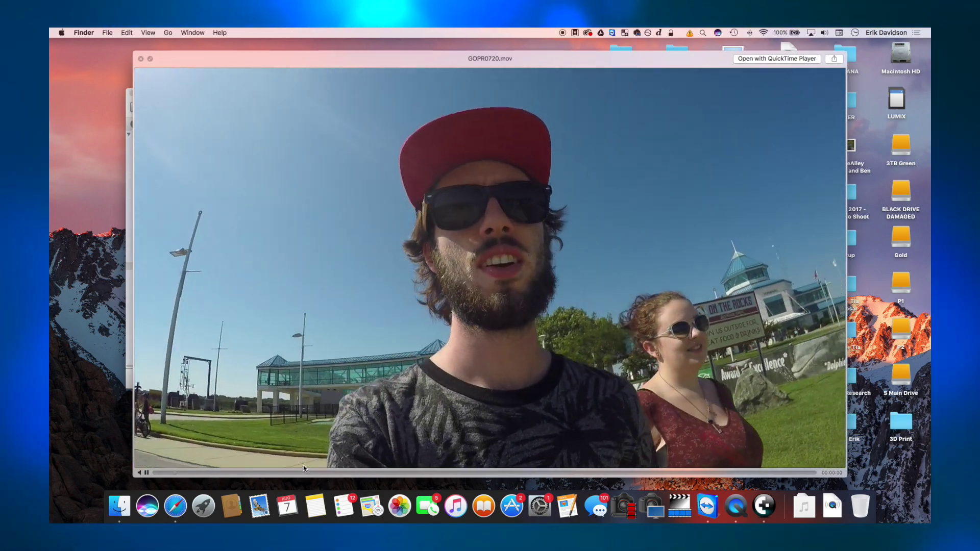